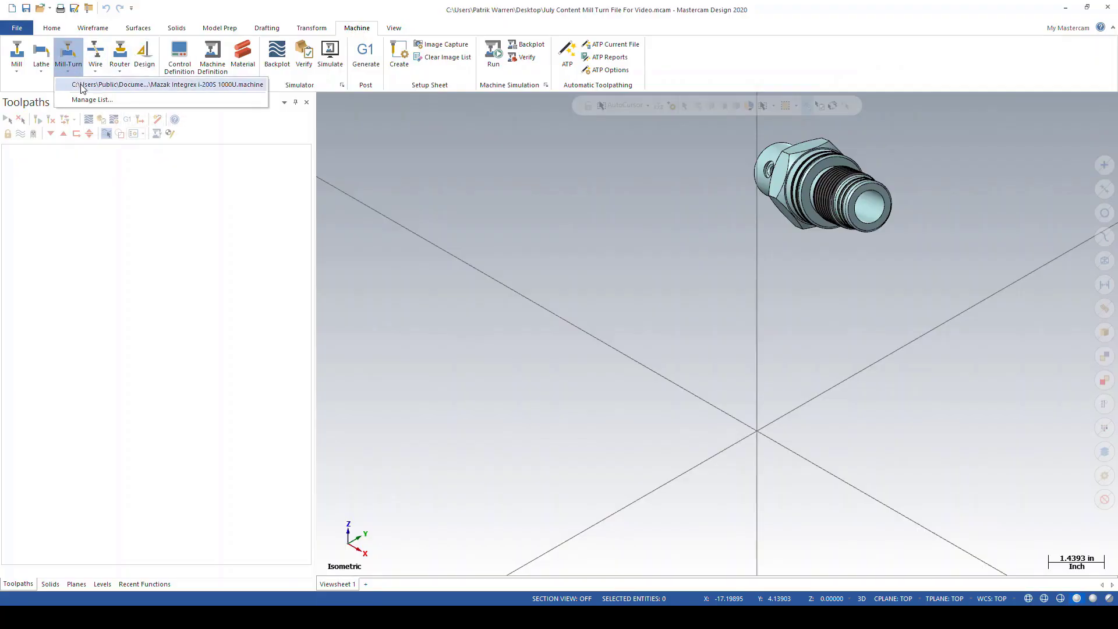
- Load the Mazak Integrex i-200S 1000U machine and move the Job Setup properties dialog aside
click(80, 85)
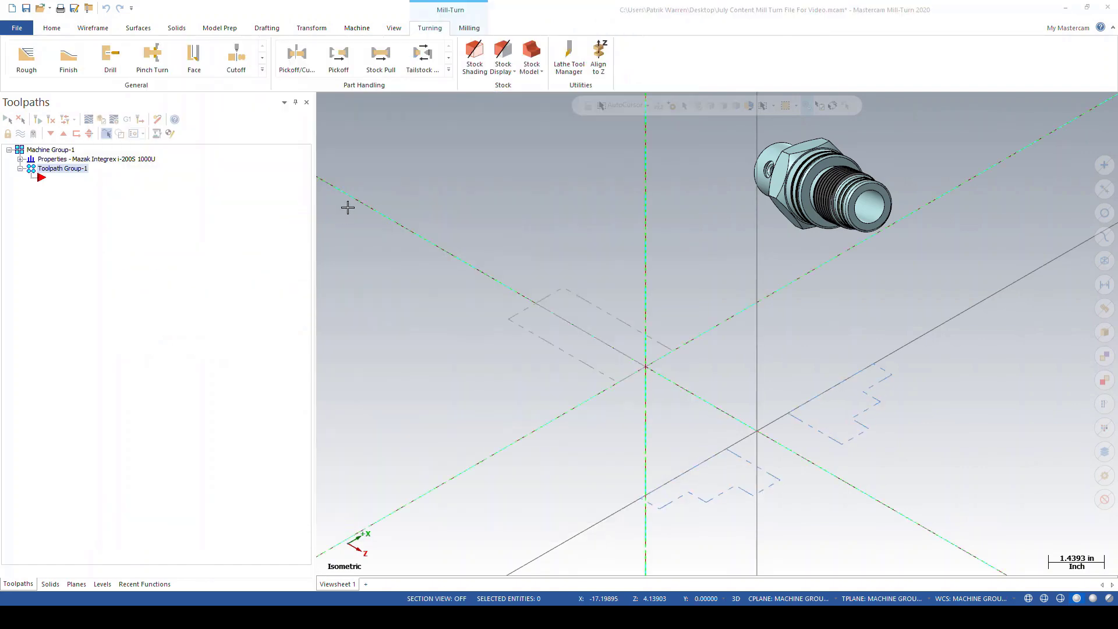
drag(182, 124, 375, 127)
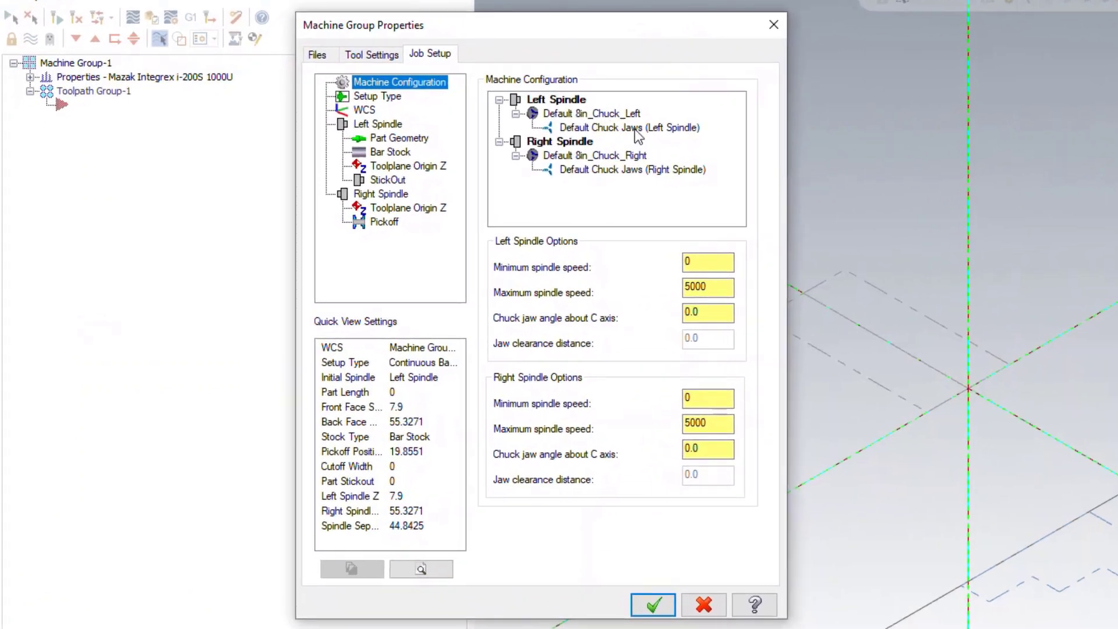
- Keep Continuous Bar Stock as the left-spindle stock type and check the WCS is Top
click(385, 98)
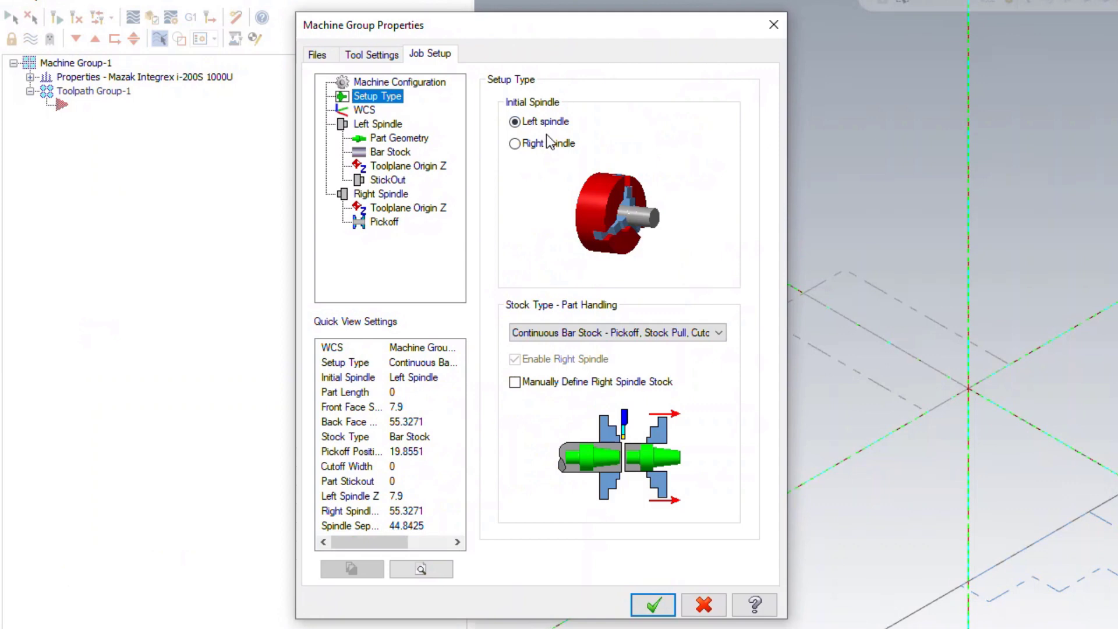
click(721, 333)
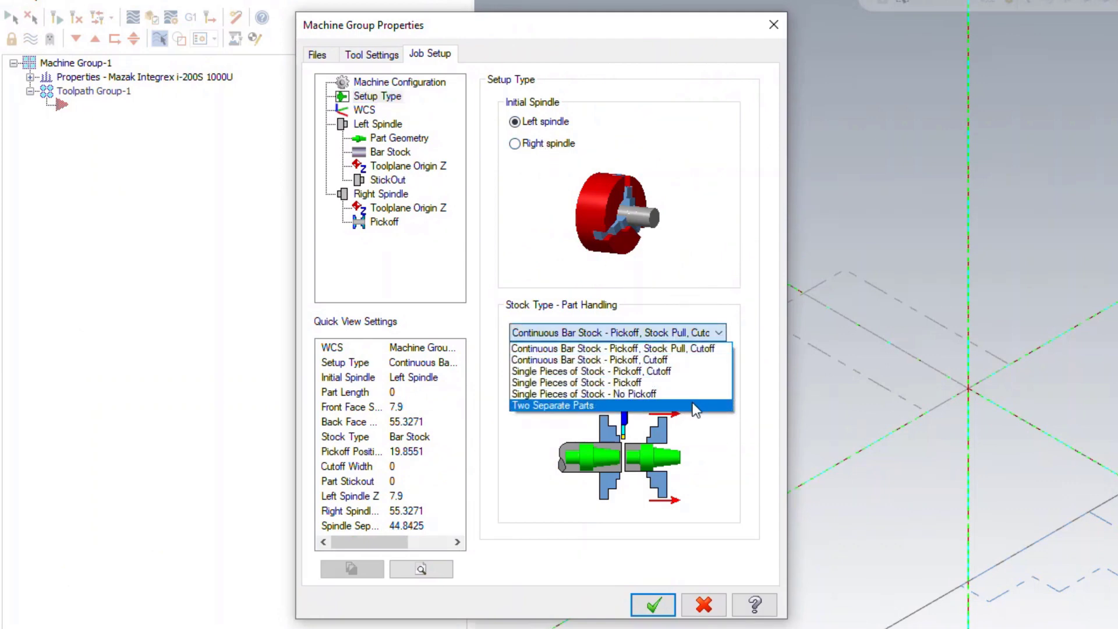
click(718, 330)
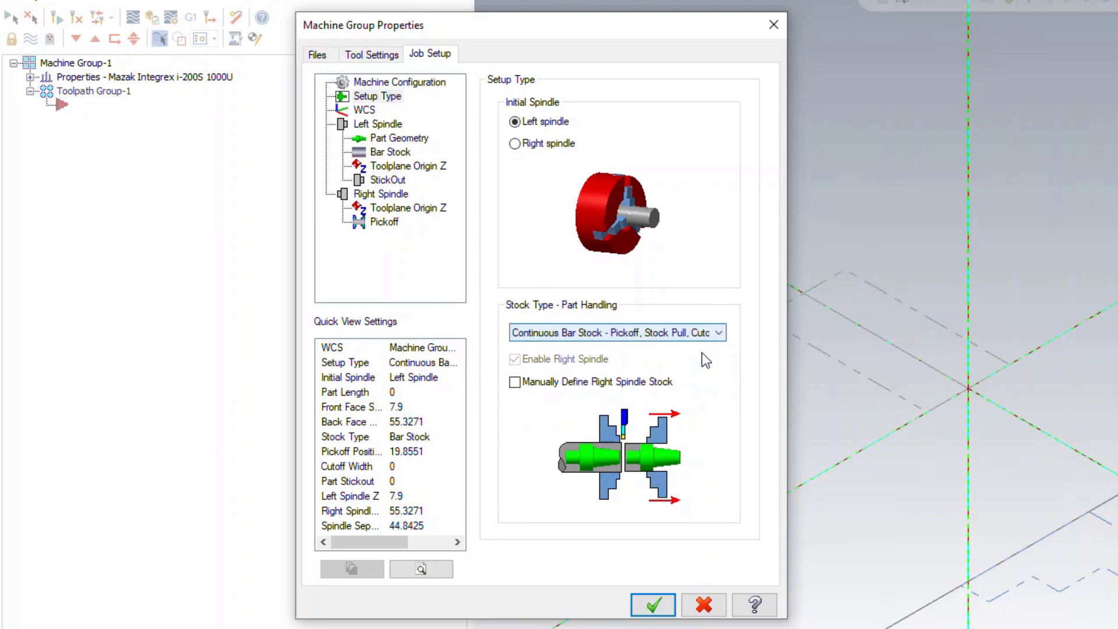
click(365, 110)
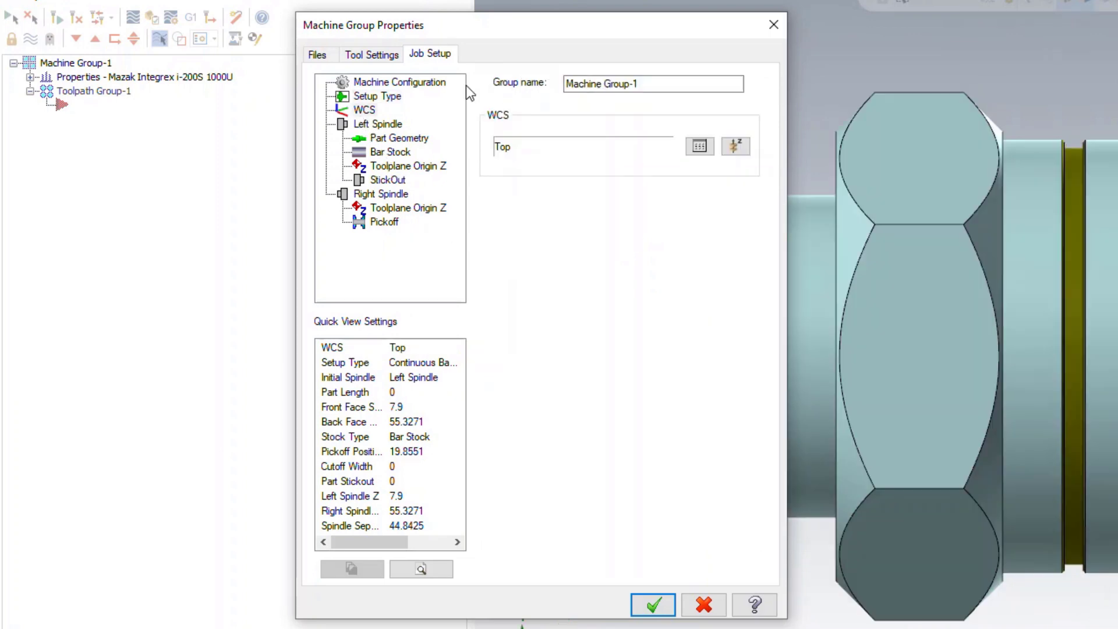
- Assign the fitting solid as left-spindle part geometry, giving part length 5 and 2.5 bar diameter
click(384, 133)
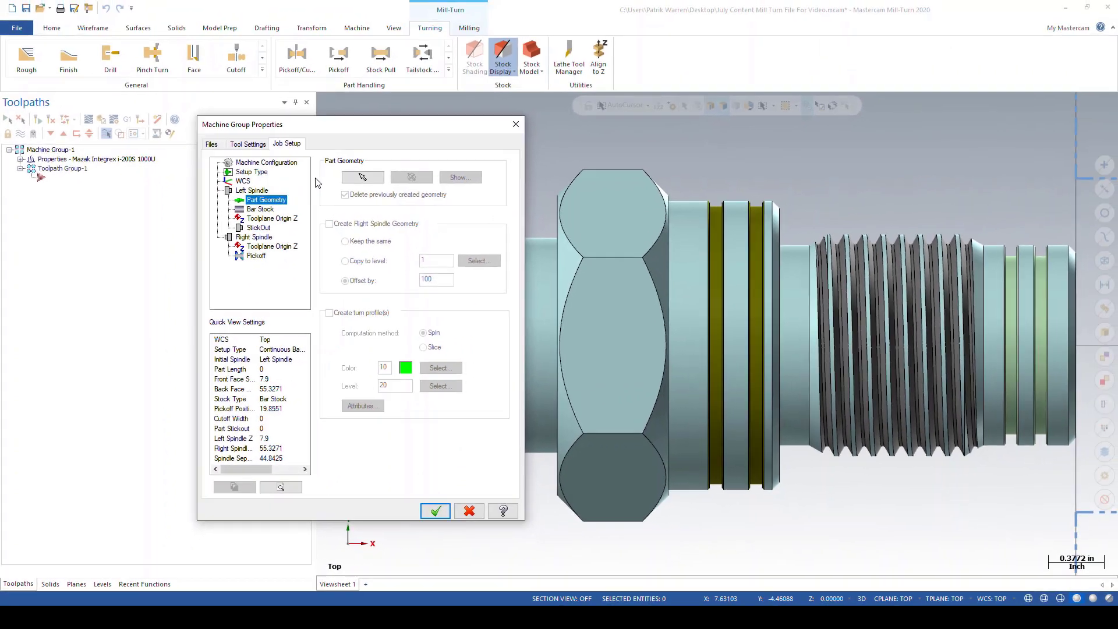
click(362, 177)
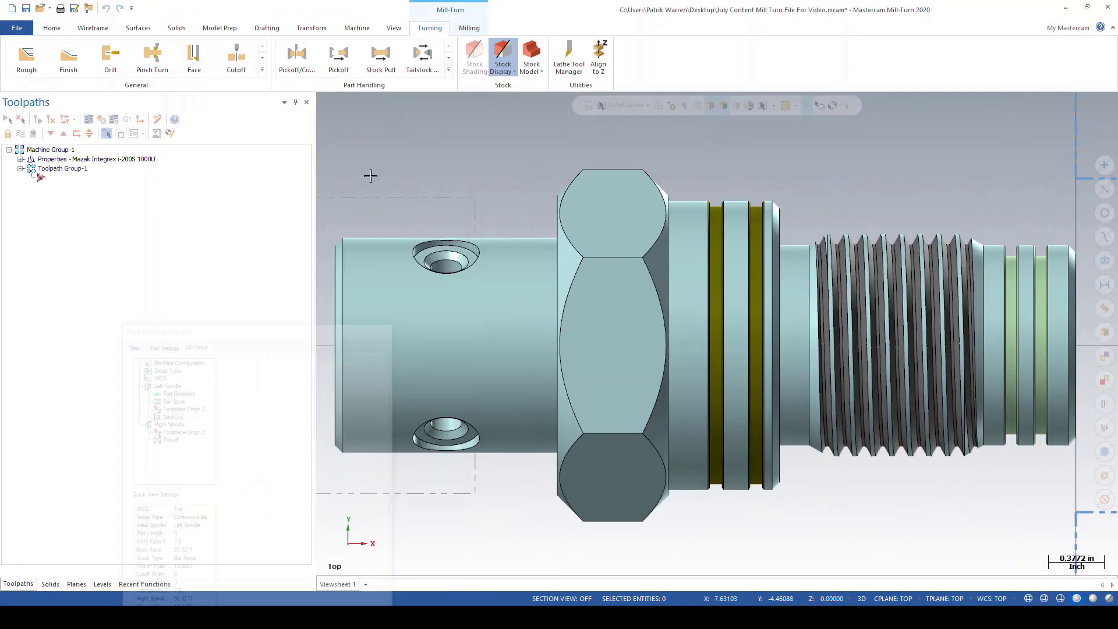
click(611, 333)
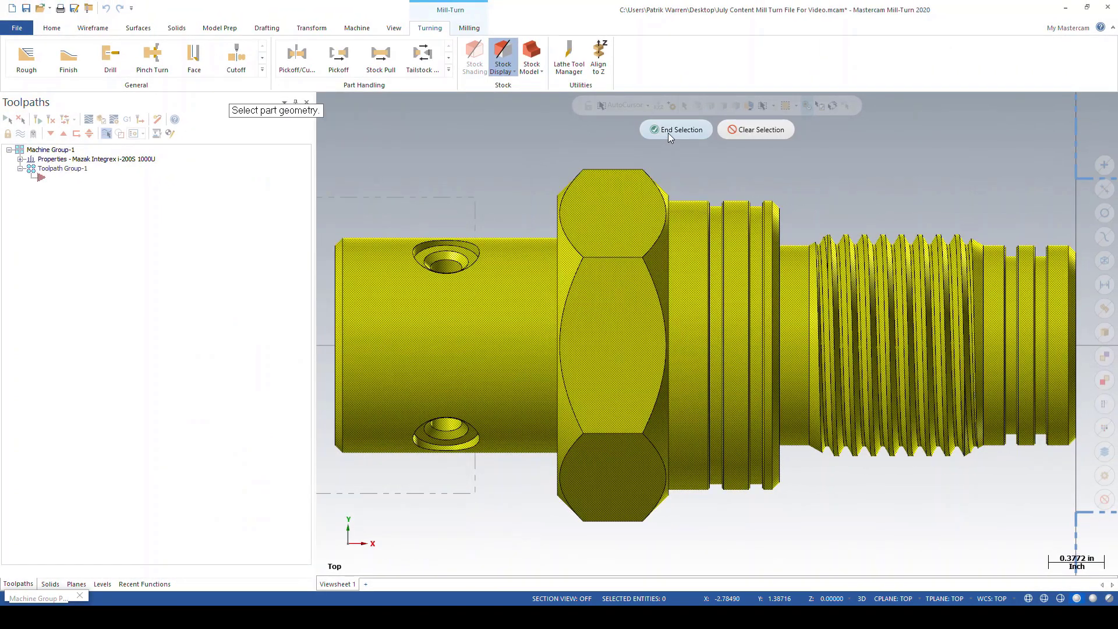
click(669, 132)
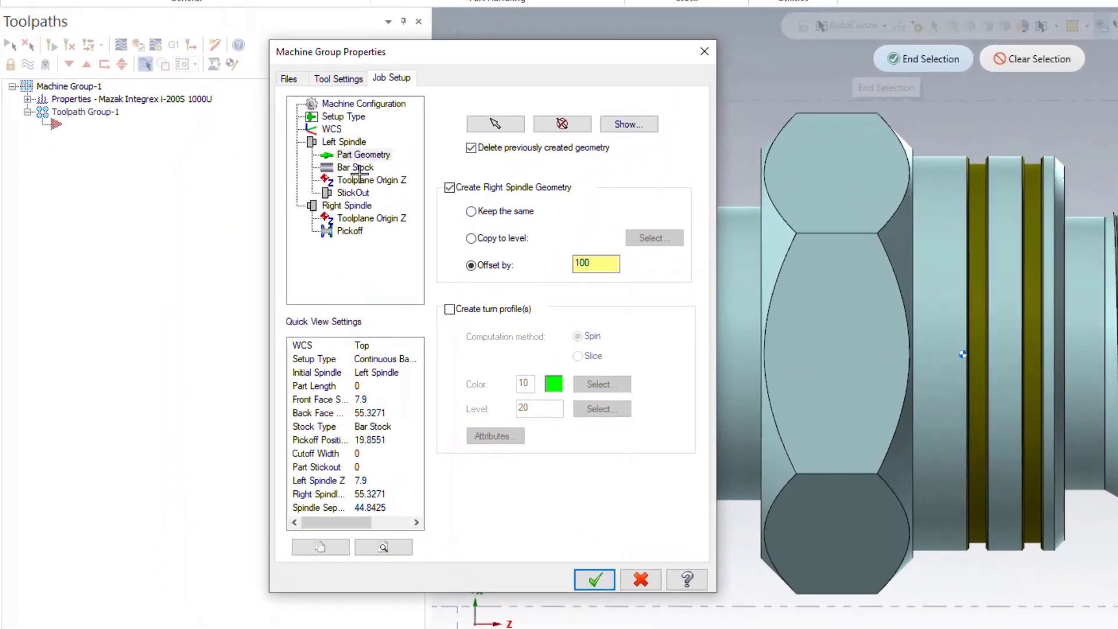
click(268, 208)
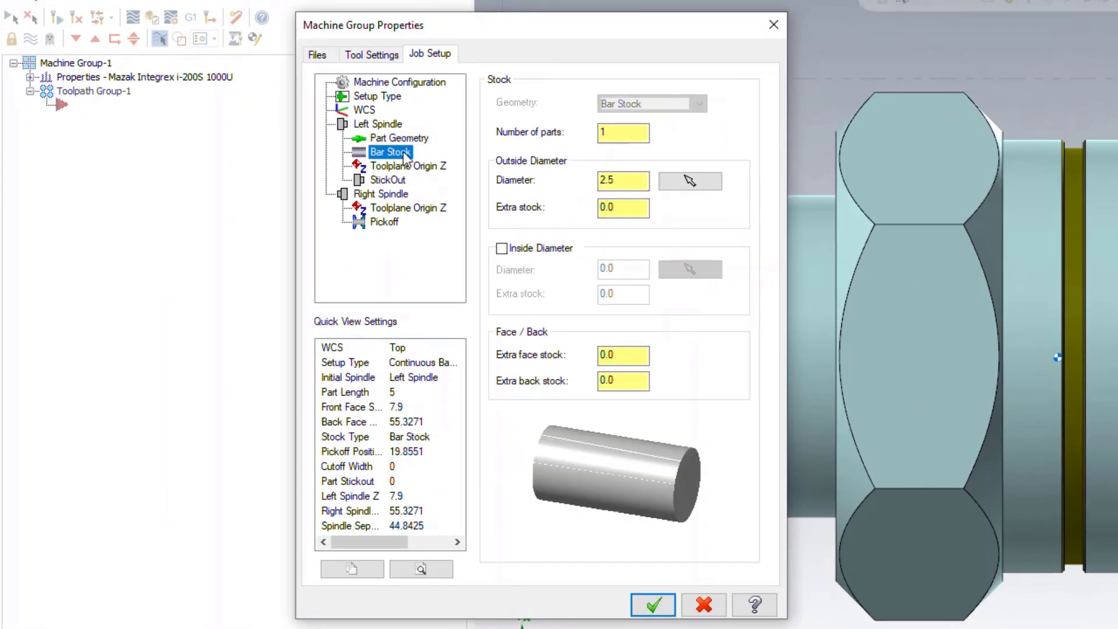
- Set the pickoff distance from the chuck face to 3.2
click(397, 179)
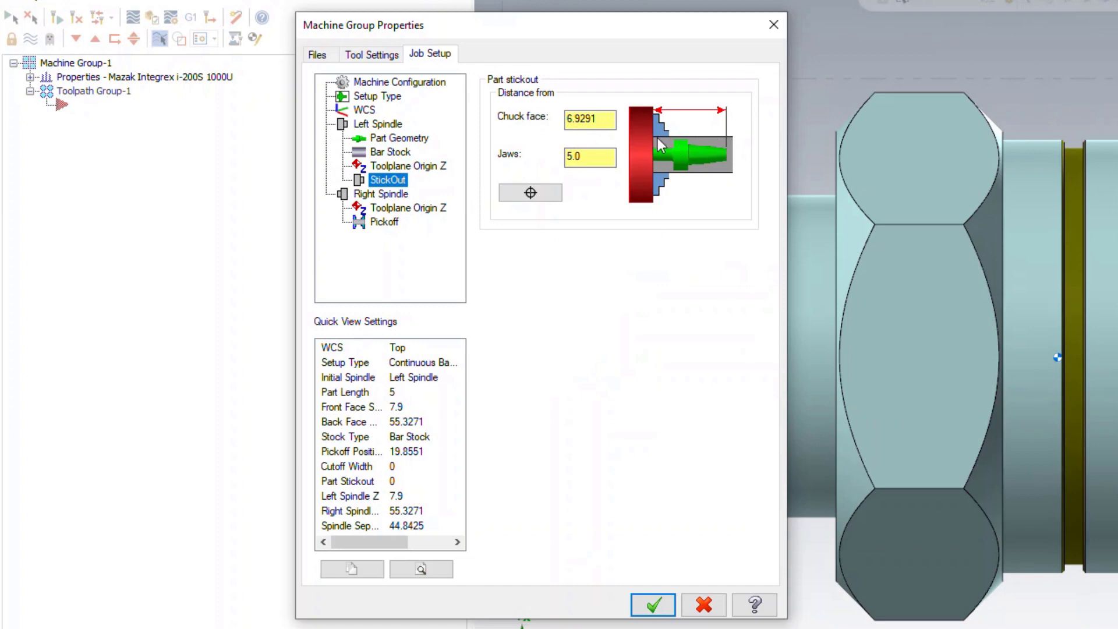
click(389, 223)
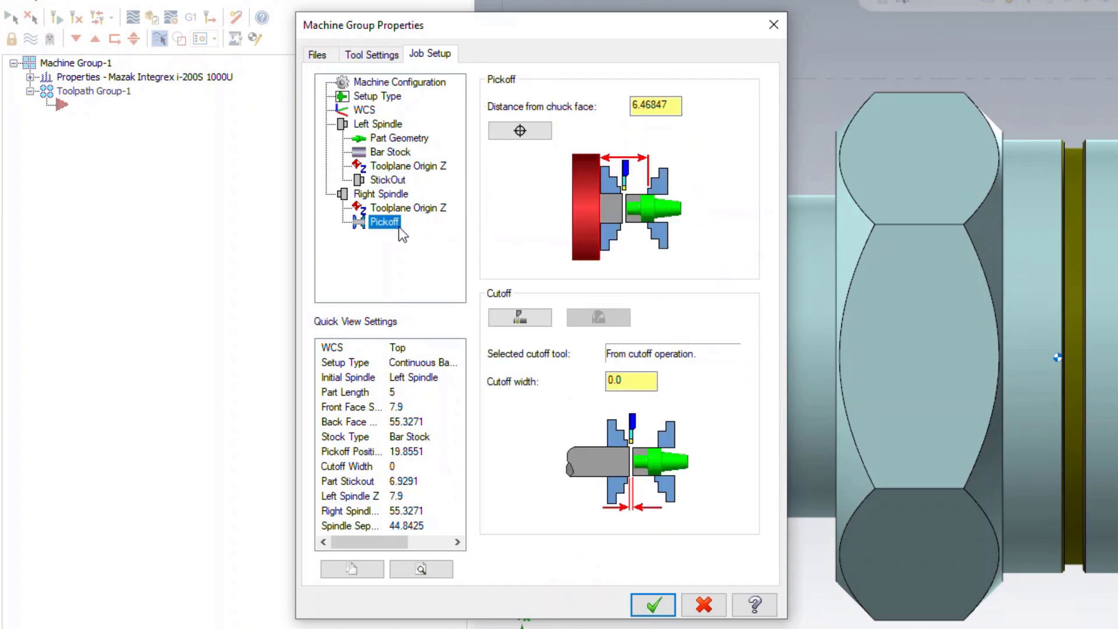
key(Tab)
text(3.2)
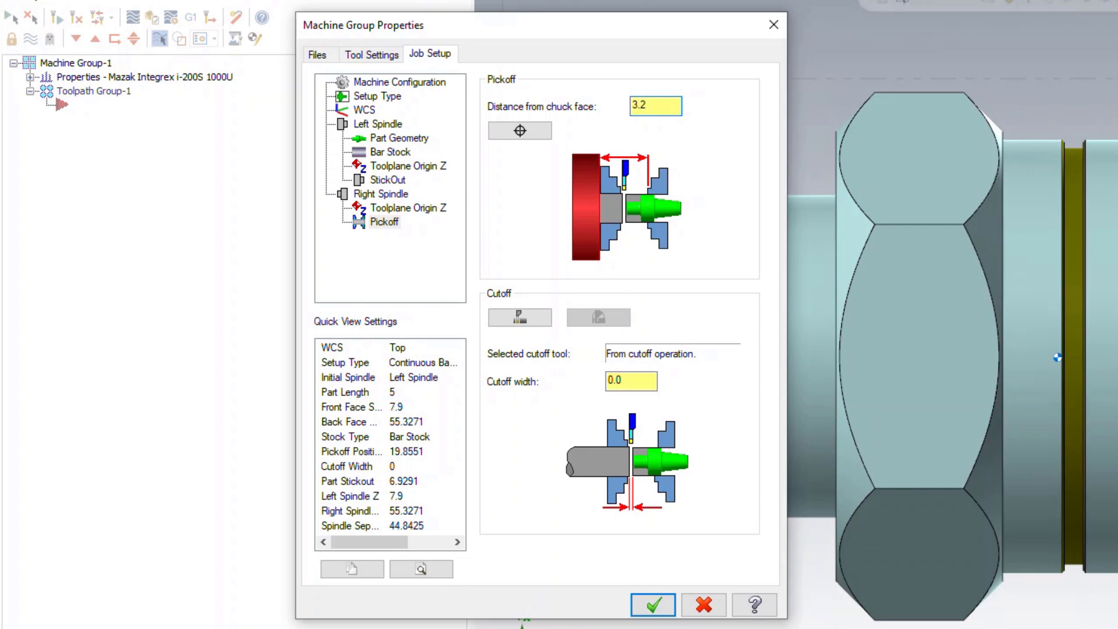
- Use T0707 OD CUTOFF RIGHT (0.125 width) as the cutoff tool and apply the job setup
click(520, 318)
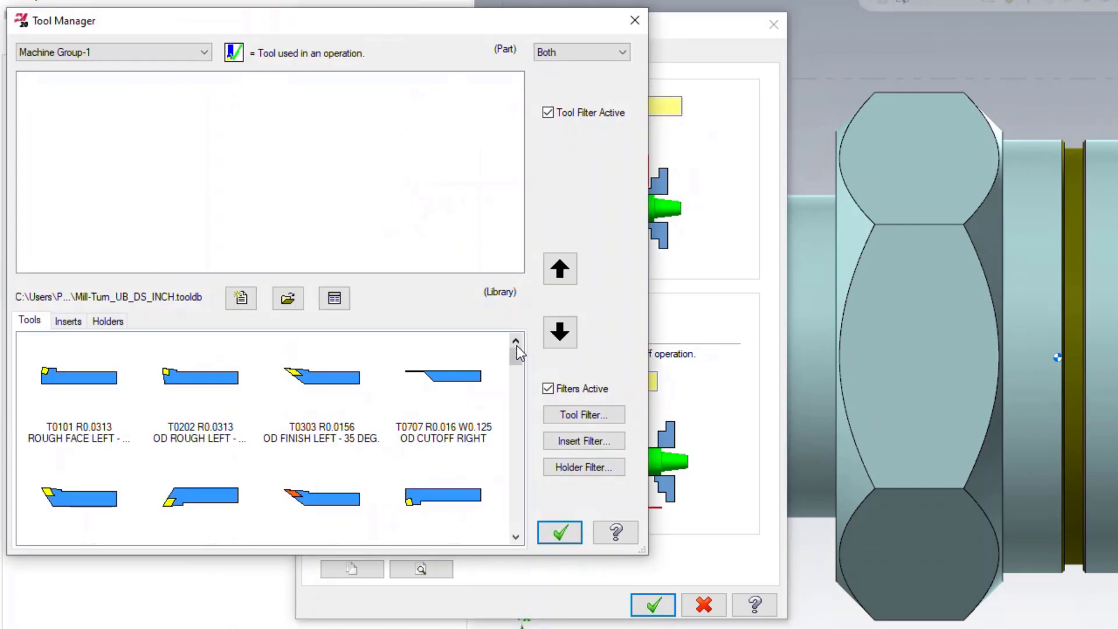
click(454, 378)
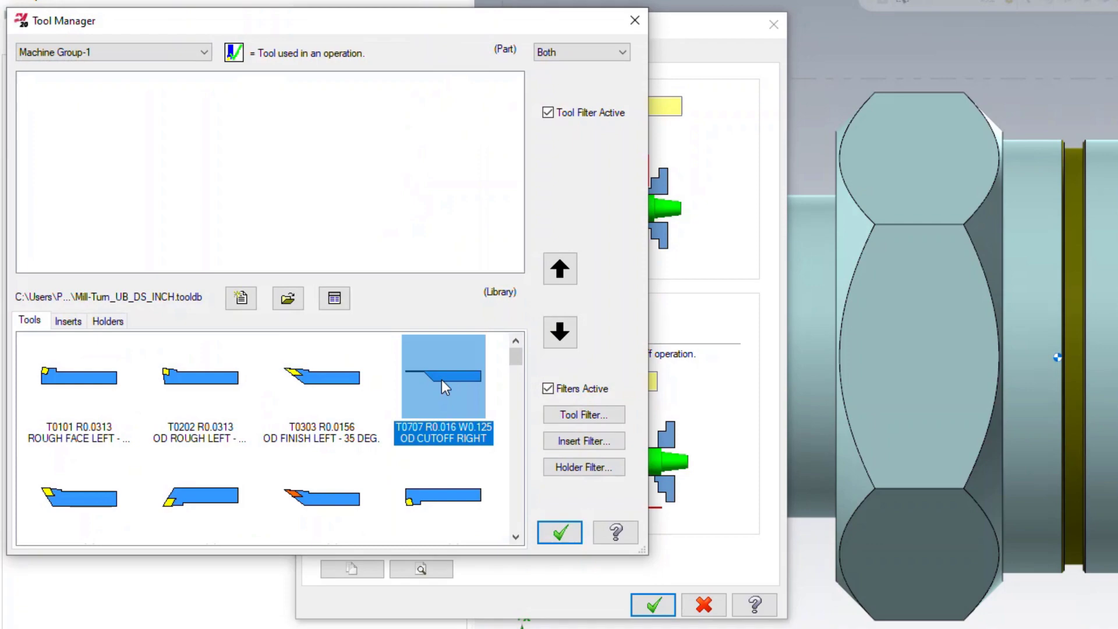
double_click(443, 377)
click(559, 531)
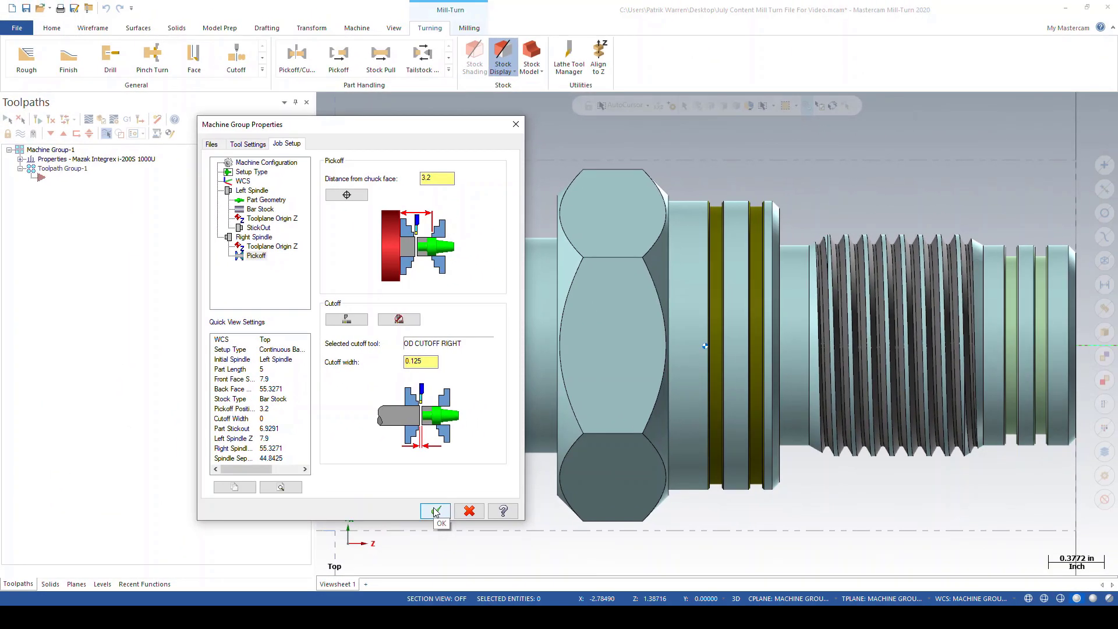
click(653, 604)
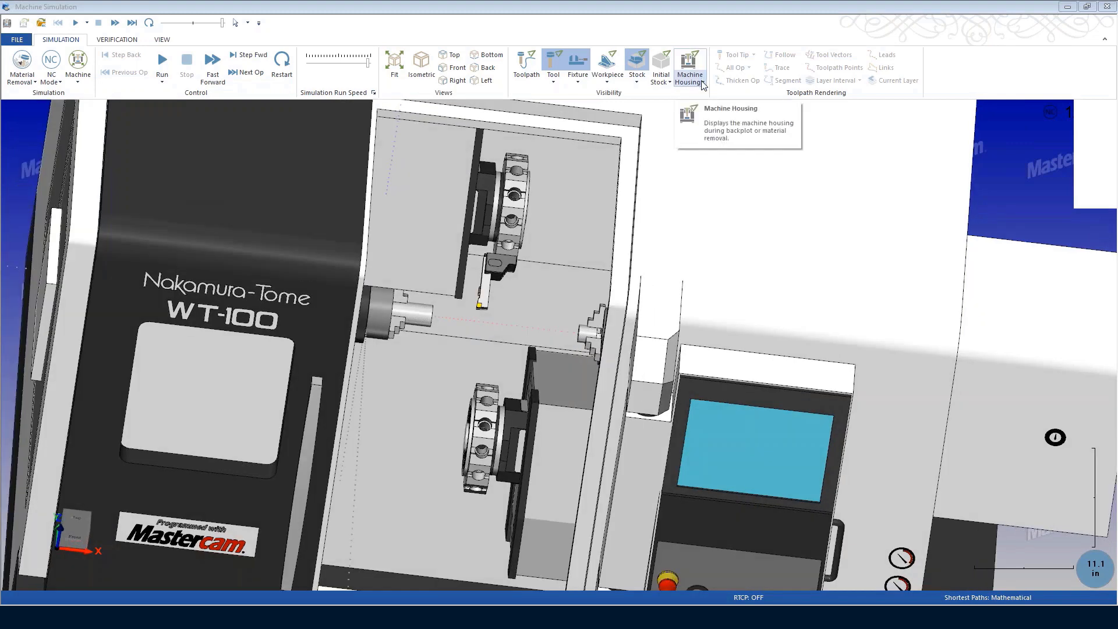
- Hide the machine housing in the simulation to reveal the turrets and spindles
click(703, 83)
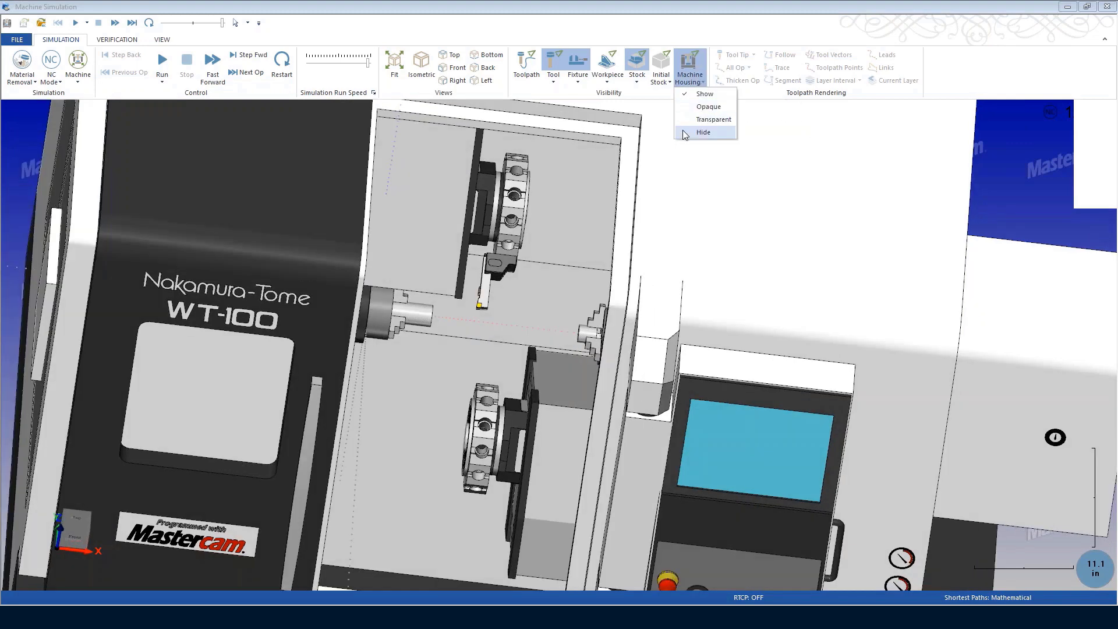
click(685, 133)
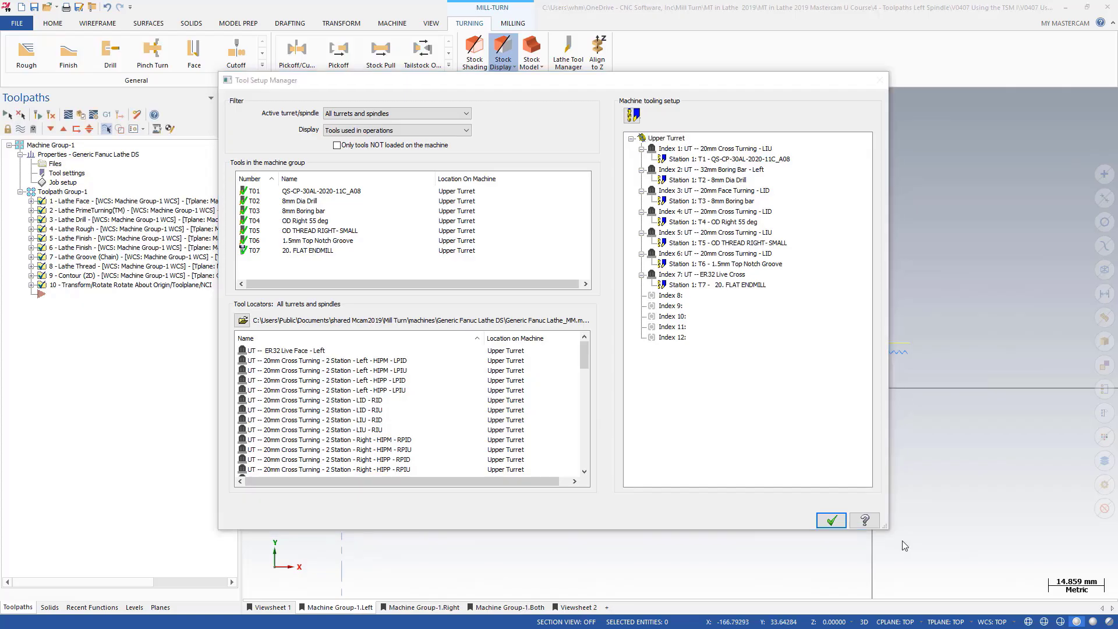
- Turn on projection adjustment for the Index 1 cross-turning locator and position its holder at 25 mm
right_click(717, 151)
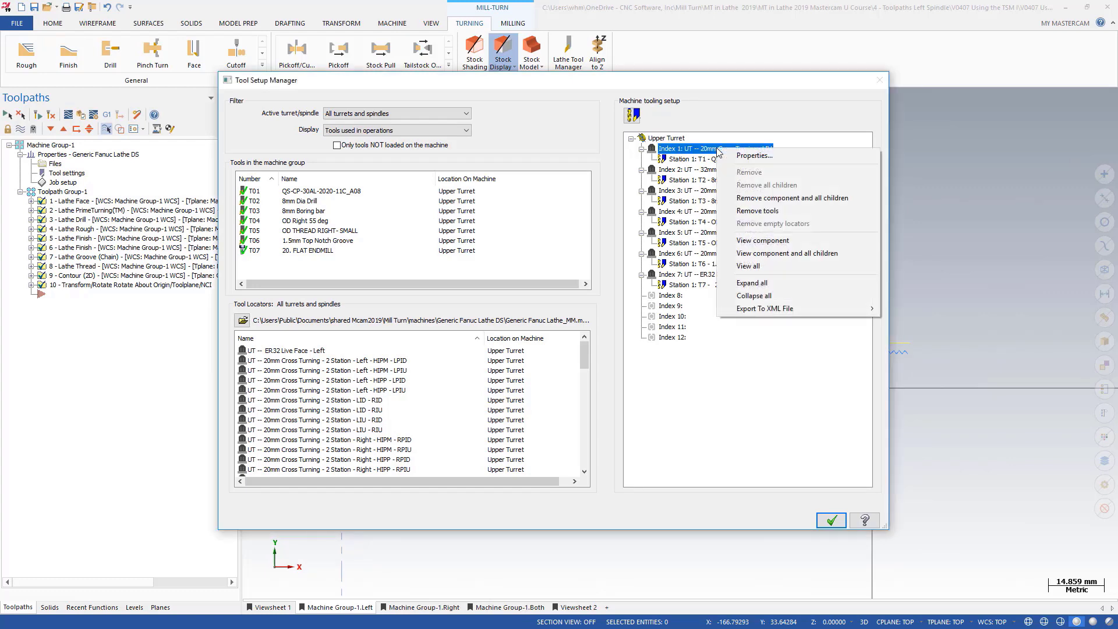
click(754, 156)
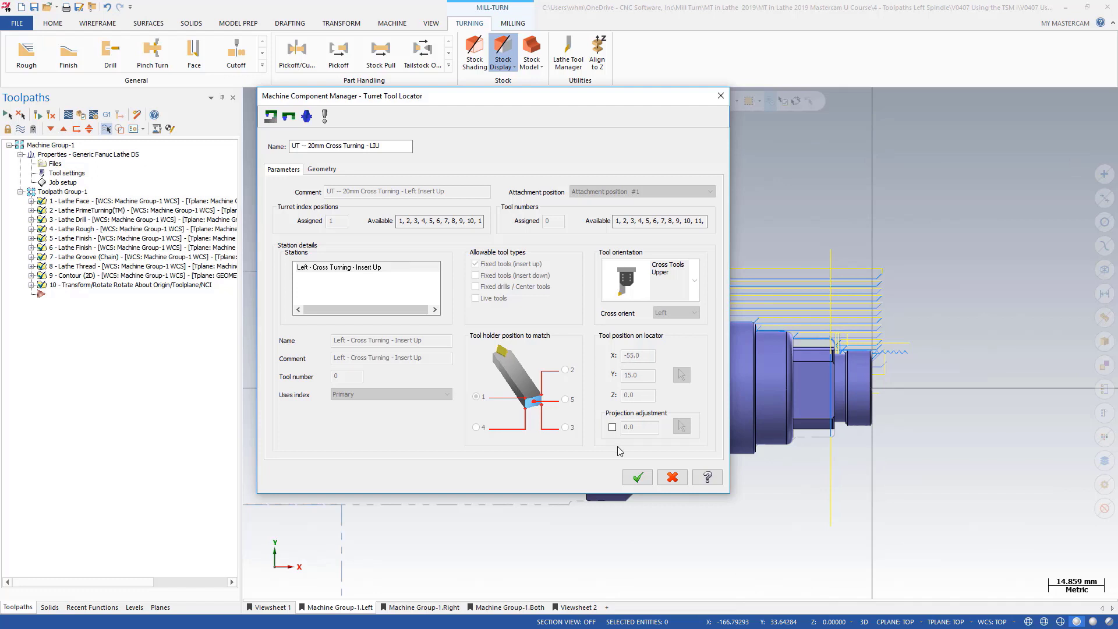
click(612, 427)
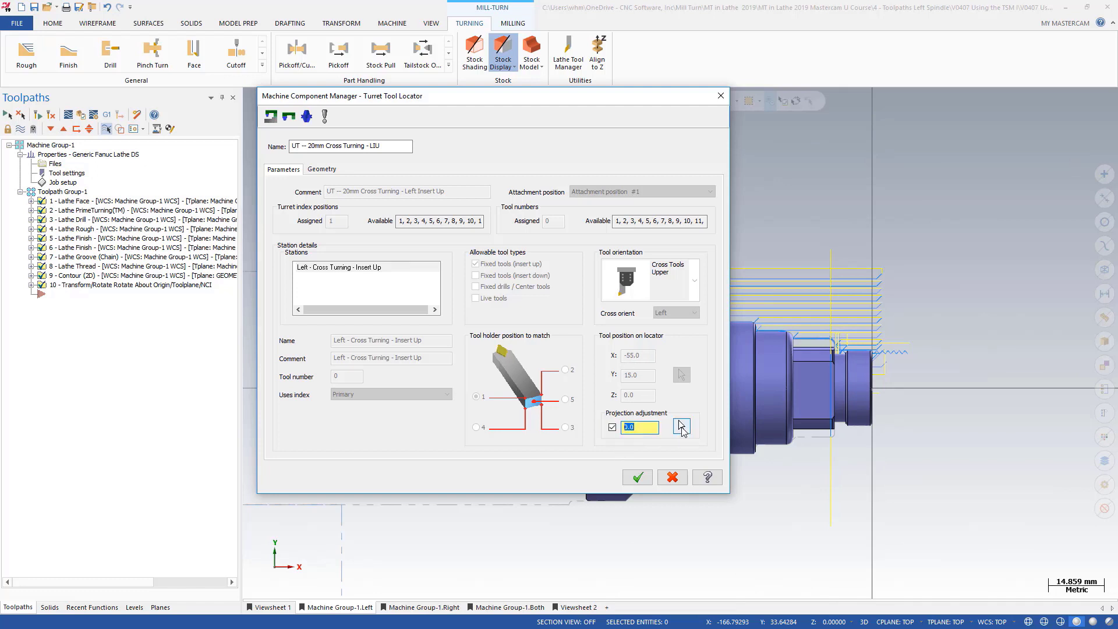
click(681, 428)
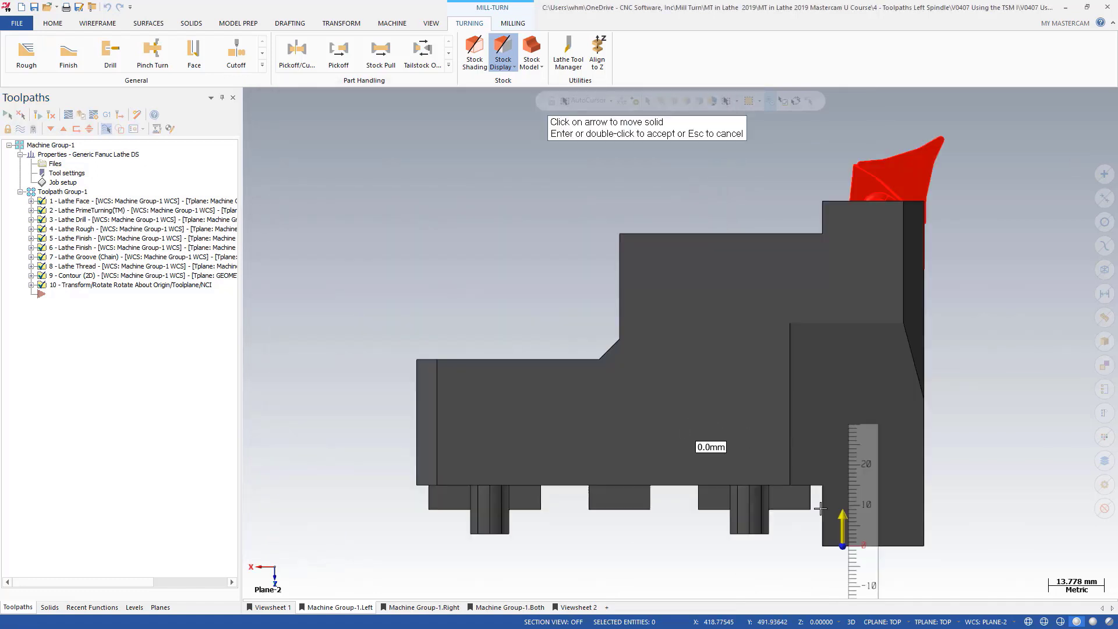
click(842, 525)
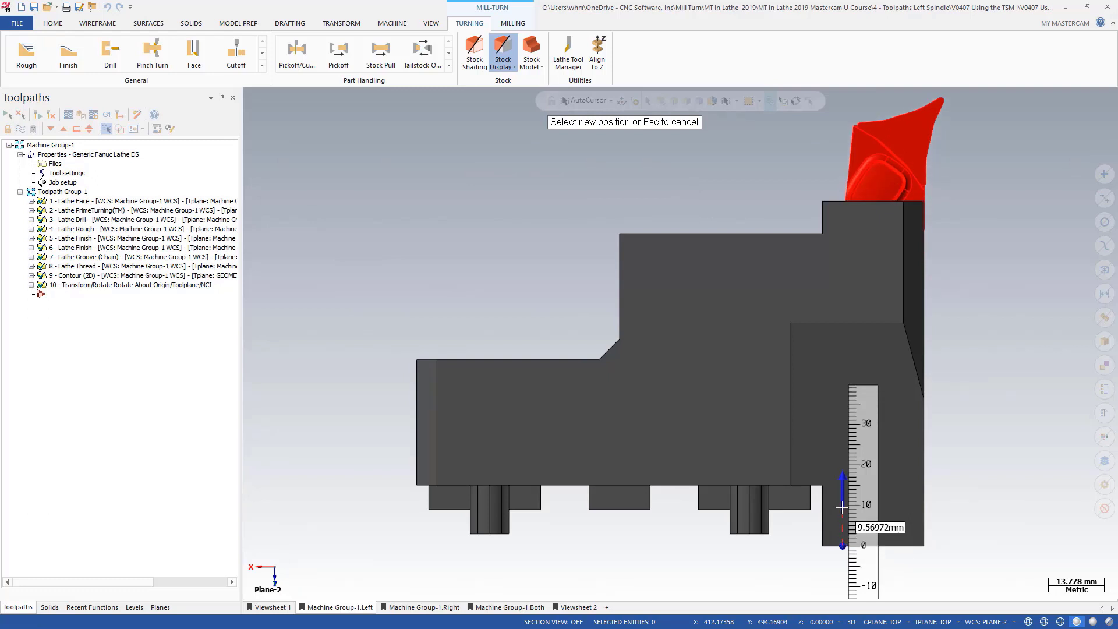
text(25)
key(Return)
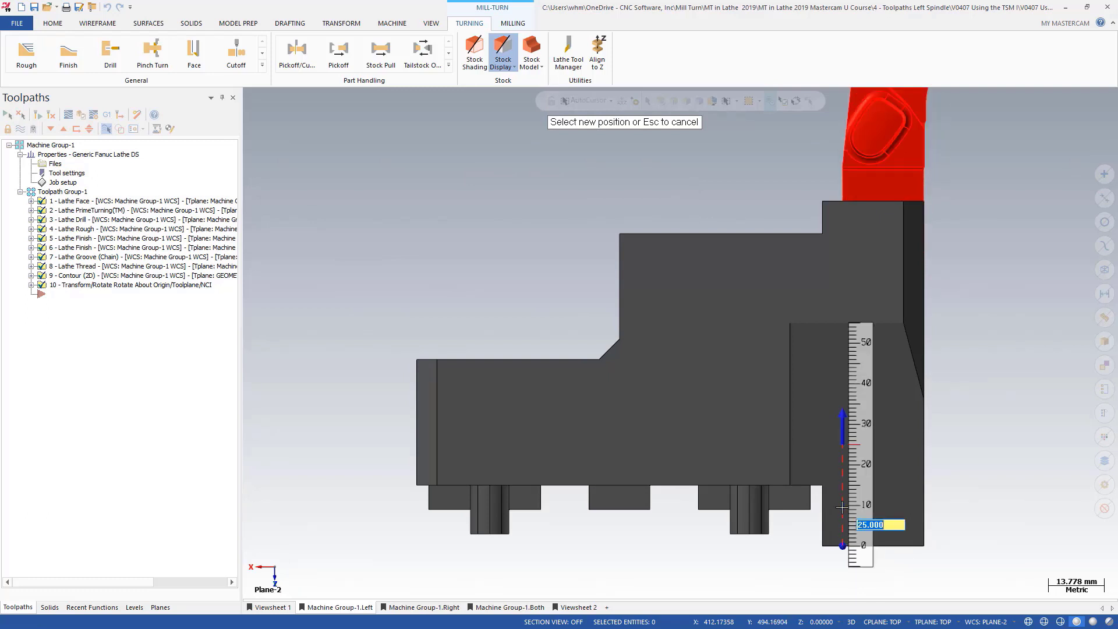
scroll(816, 439, down, 2)
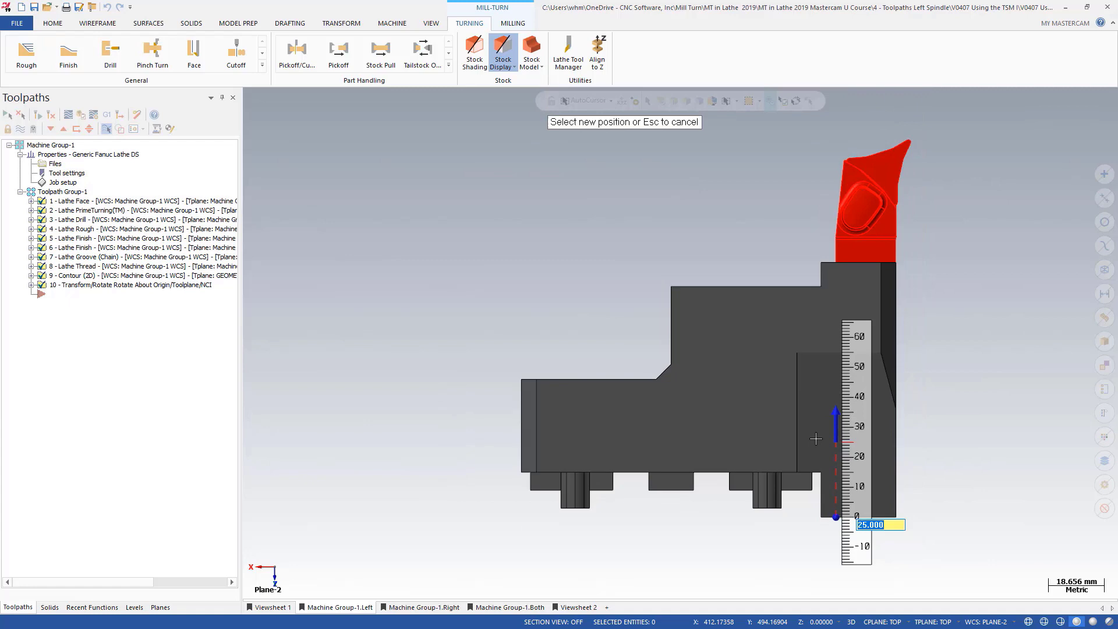
key(Return)
- Display the whole upper turret component, view it from Bottom (WCS), and tilt it into 3-D
right_click(675, 140)
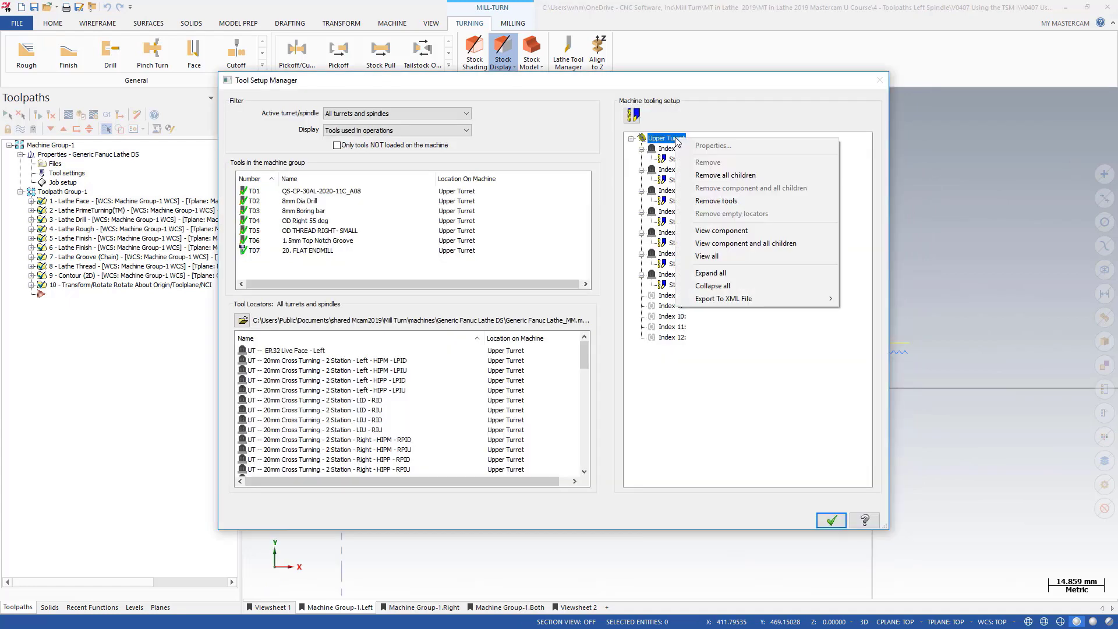
click(732, 243)
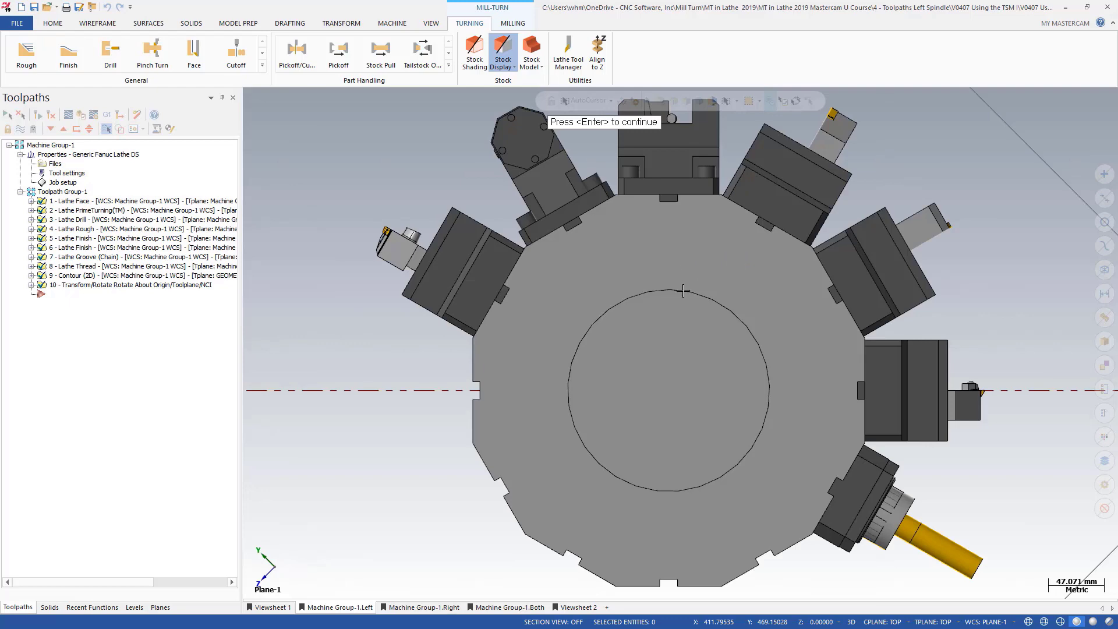
right_click(781, 362)
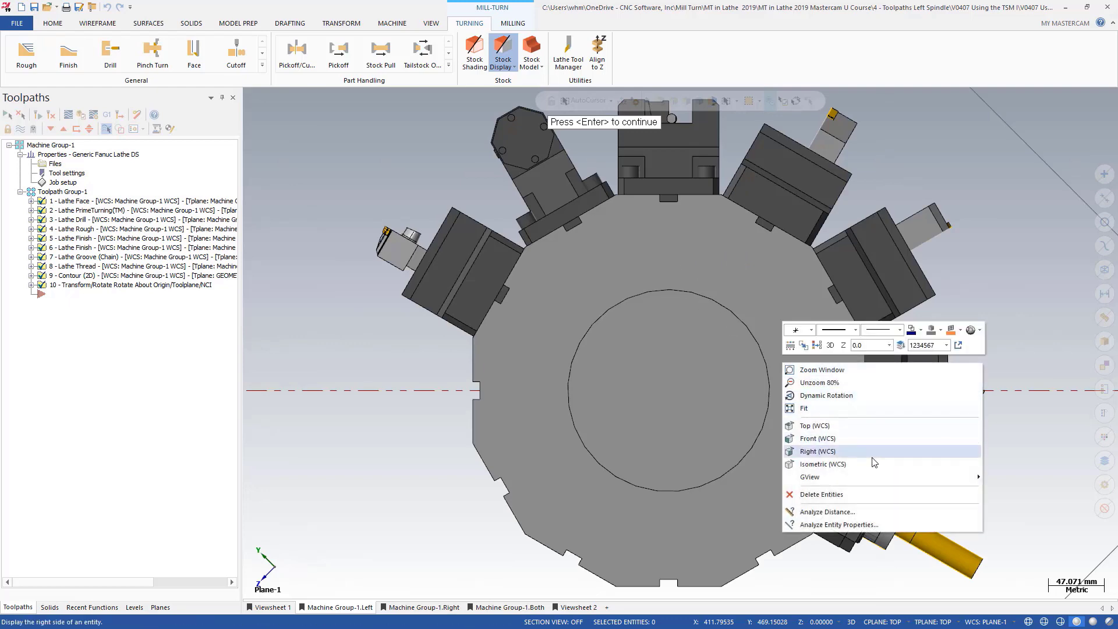
mouse_move(871, 476)
click(1013, 516)
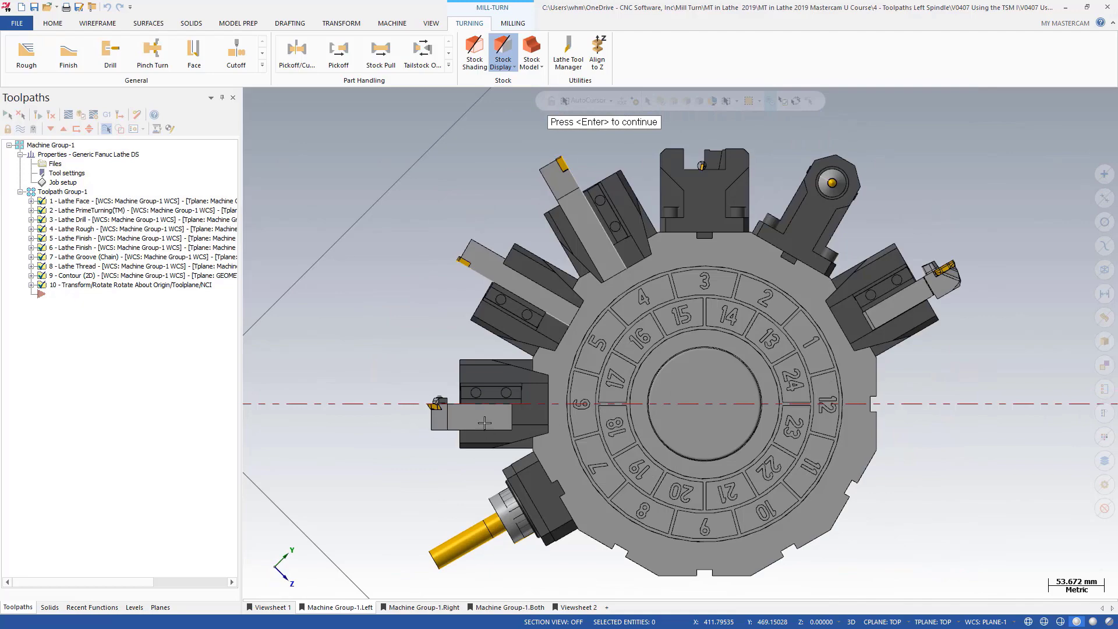
middle_drag(938, 270, 994, 397)
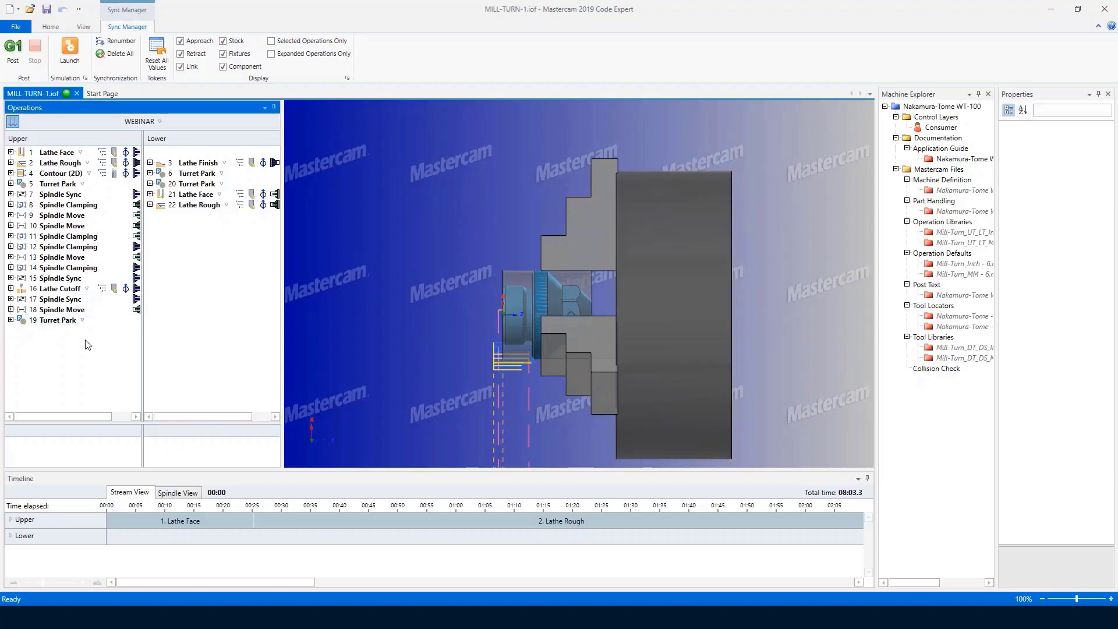
- Create Sync 102 linking Turret Park op 19 with Lathe Face op 21, then save the job
click(10, 320)
click(150, 196)
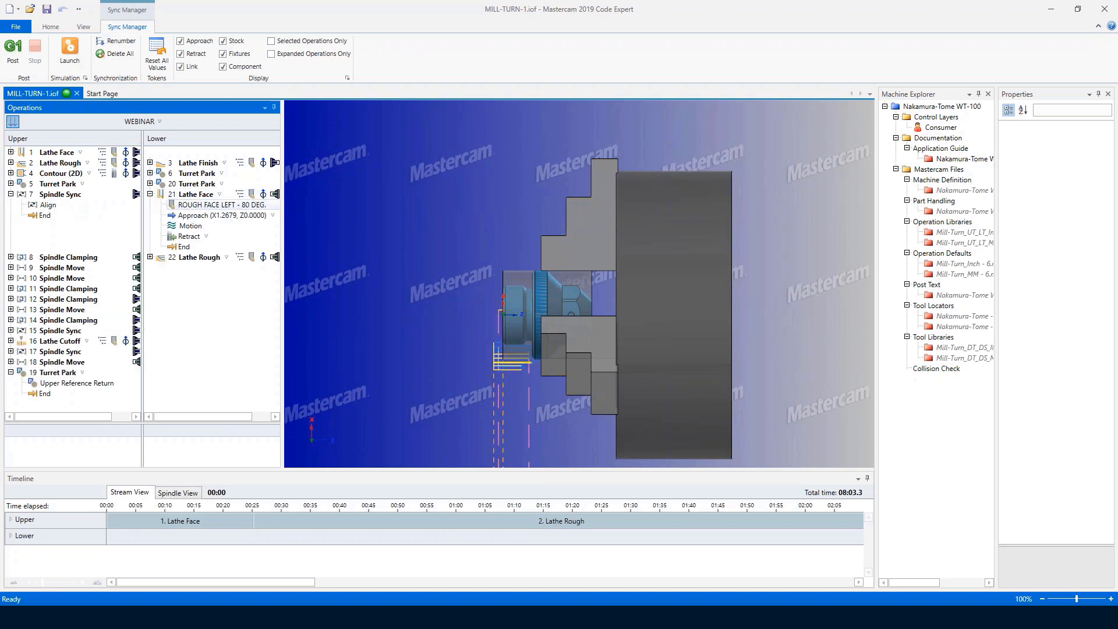
drag(192, 205, 38, 394)
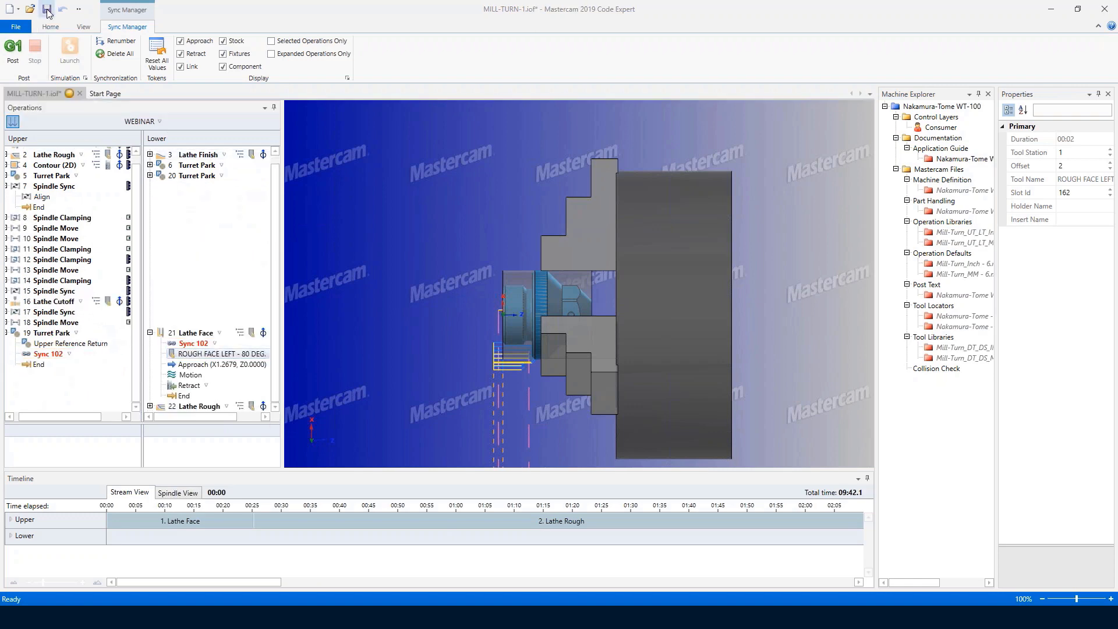
click(47, 10)
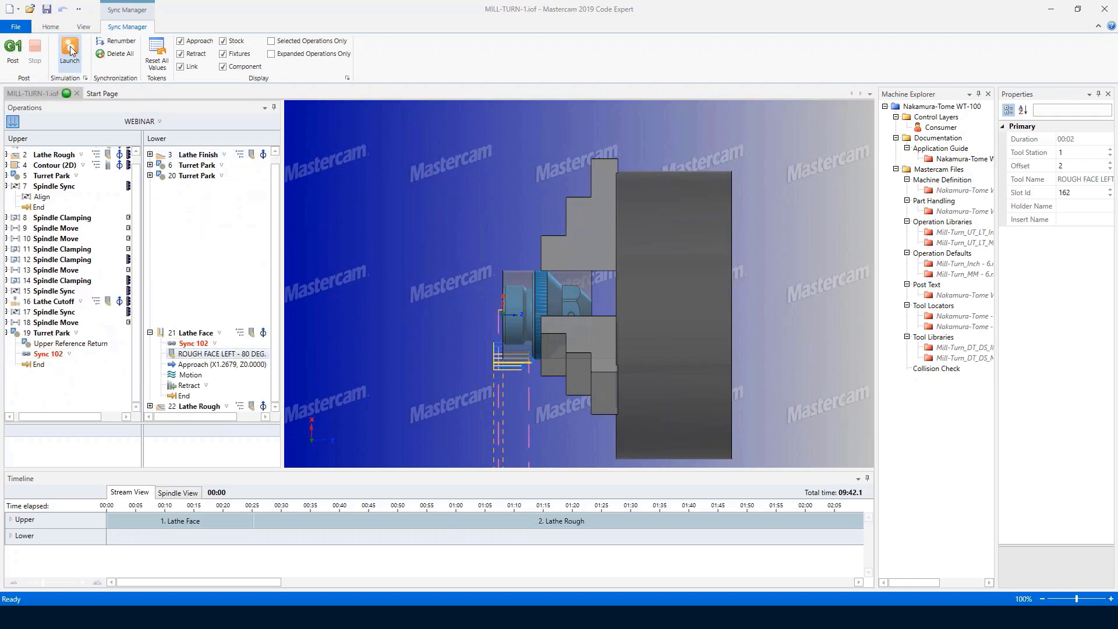
- Launch the machine simulation from the Sync Manager's Simulation group
click(69, 49)
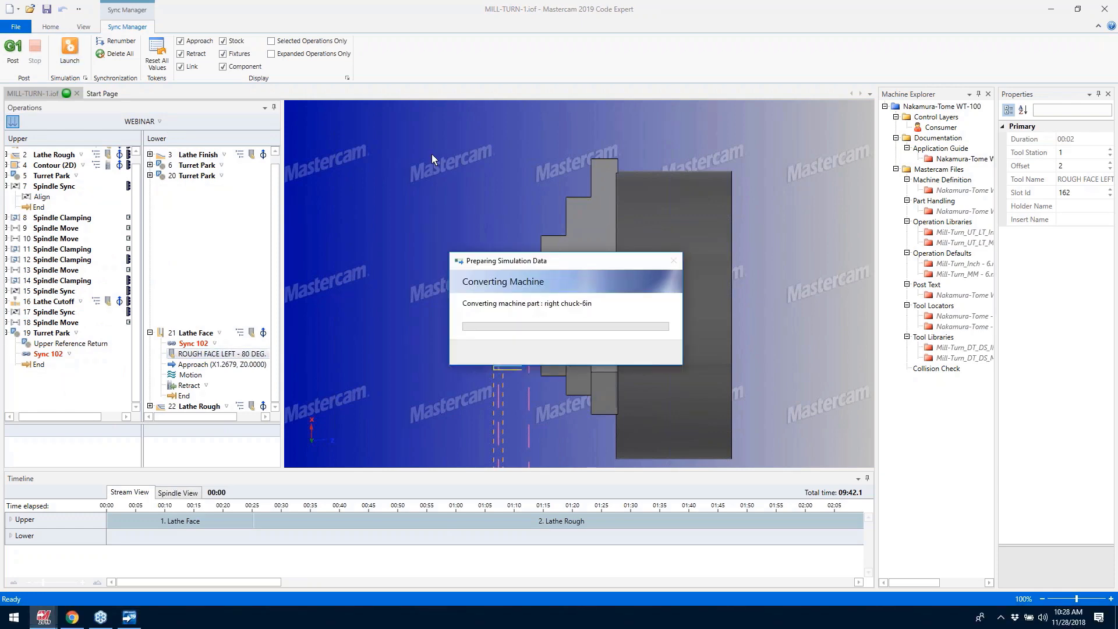